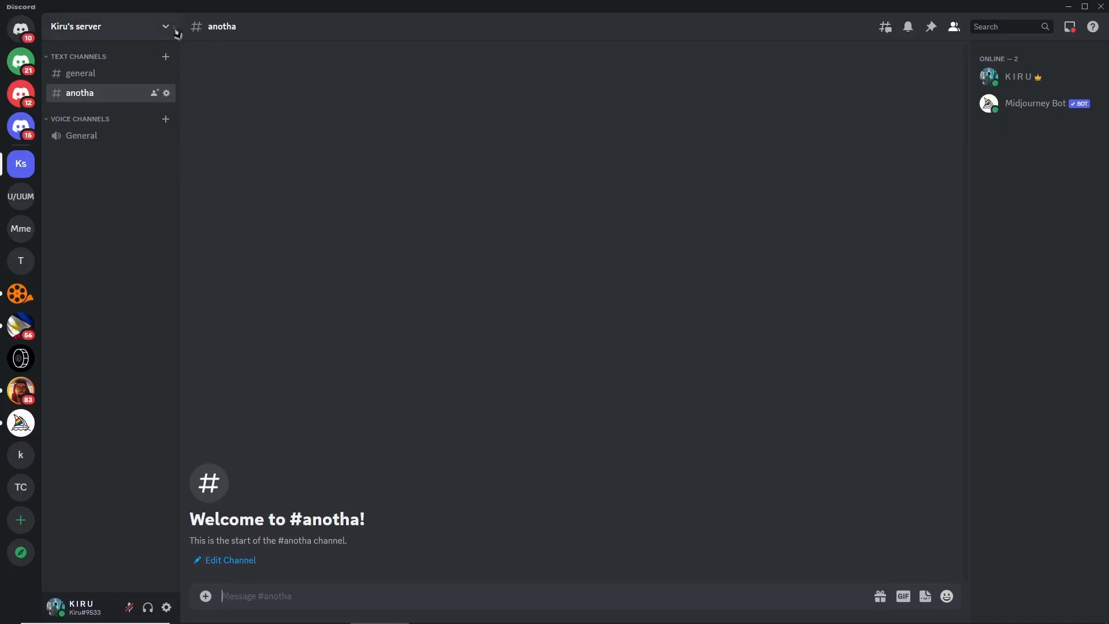
Step: Open the server's integration settings and create two new webhooks
click(168, 31)
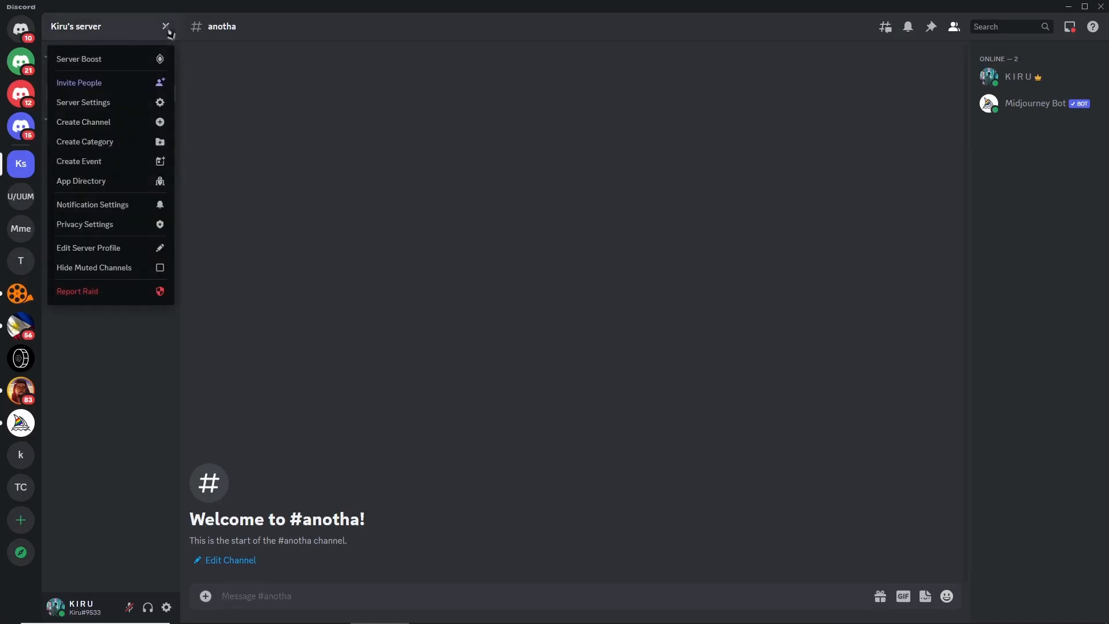
click(112, 107)
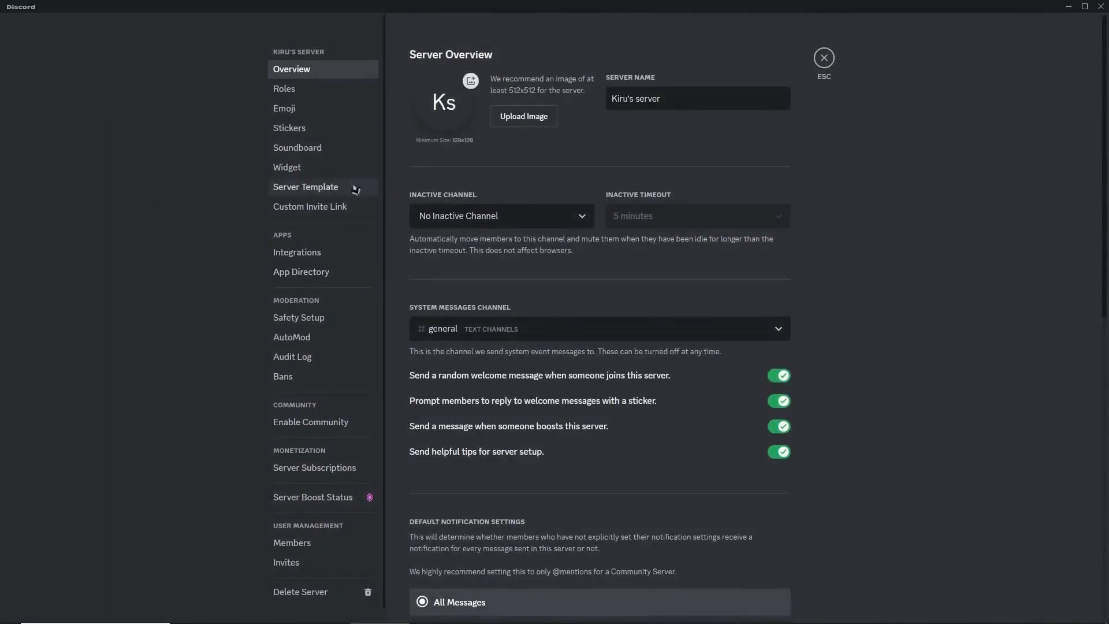
click(294, 255)
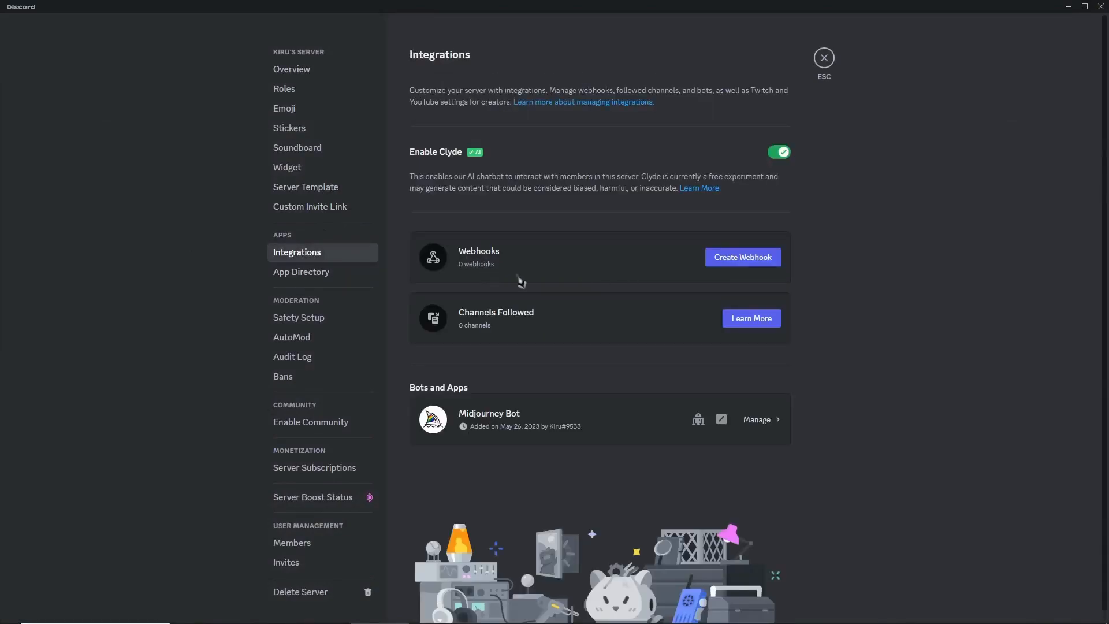
click(749, 260)
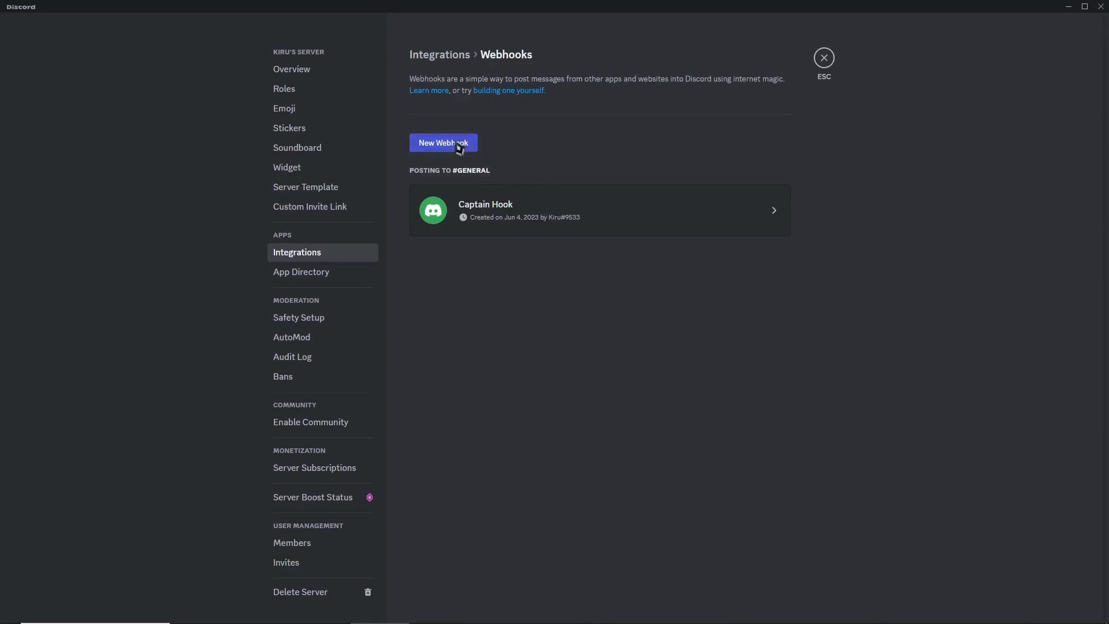
click(459, 148)
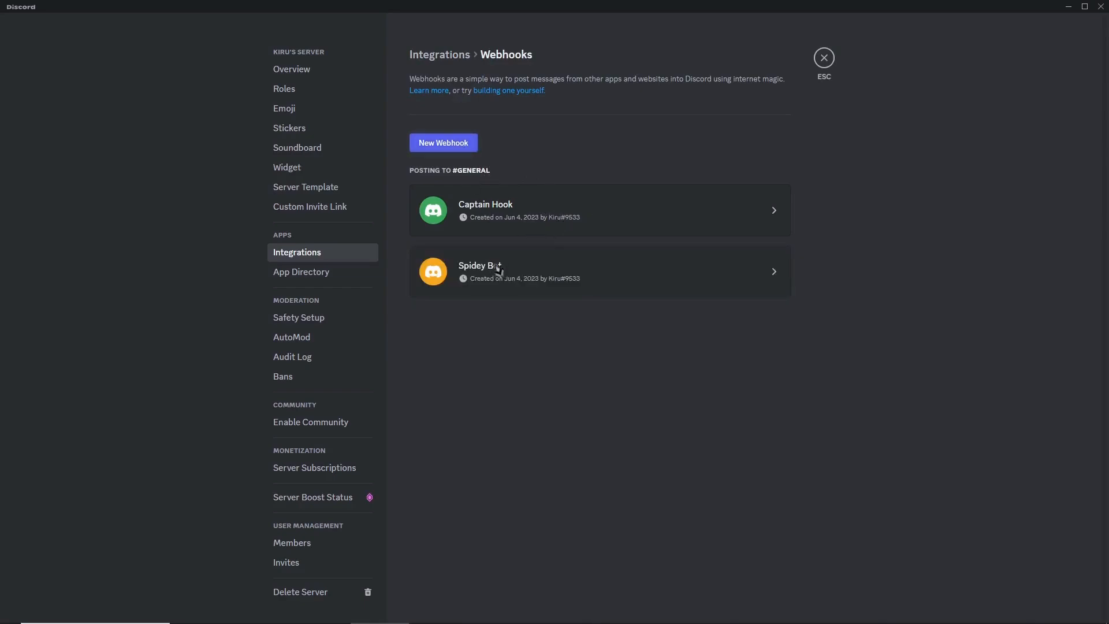
Step: Rename the Spidey Bot webhook to I AM YOUR WEBOOK and set its channel to #anotha
click(709, 274)
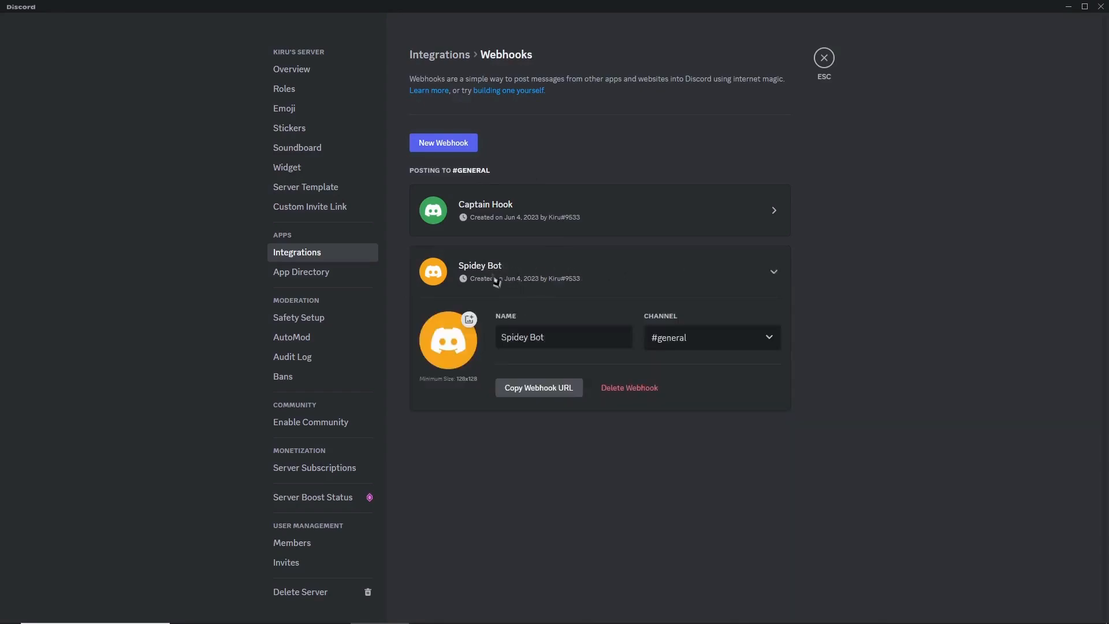
drag(563, 342, 502, 346)
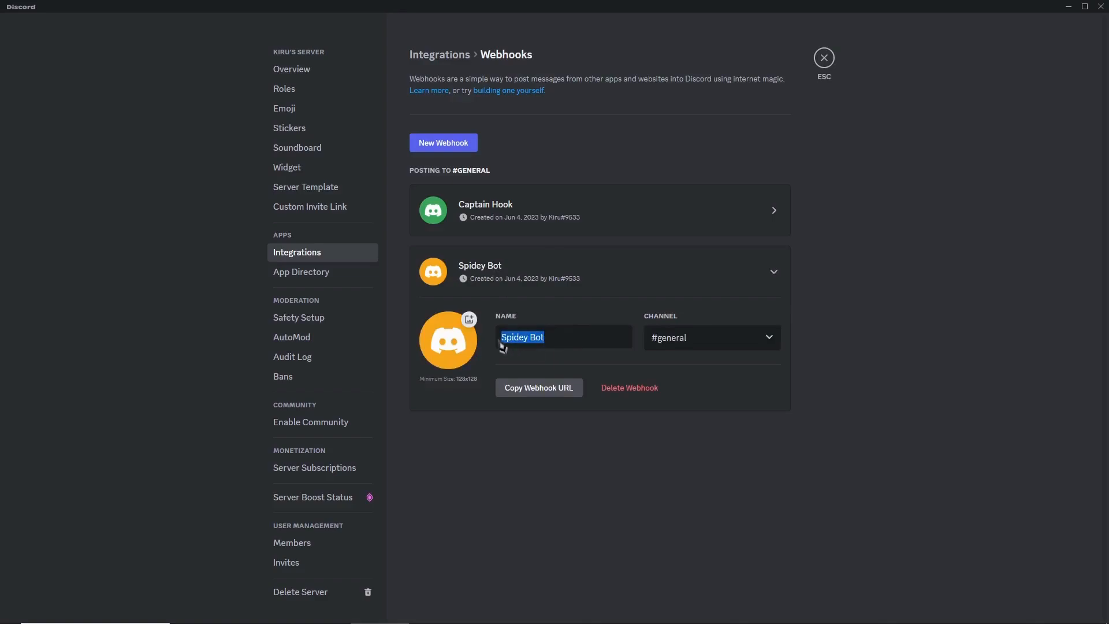
text(I AM YOUR WEBOOK)
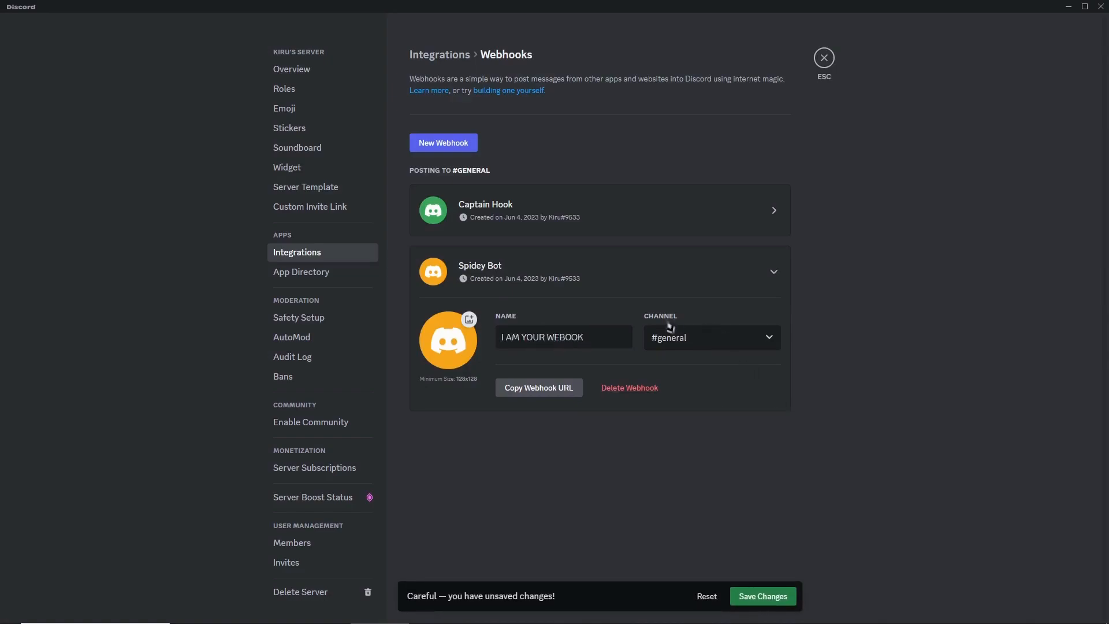
click(687, 338)
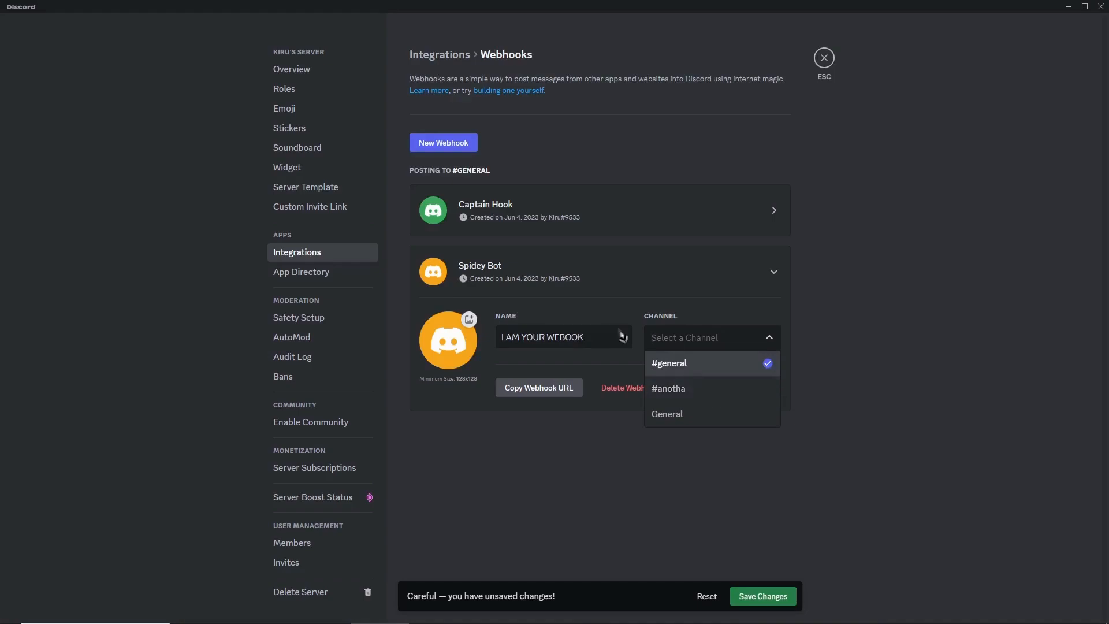
click(697, 392)
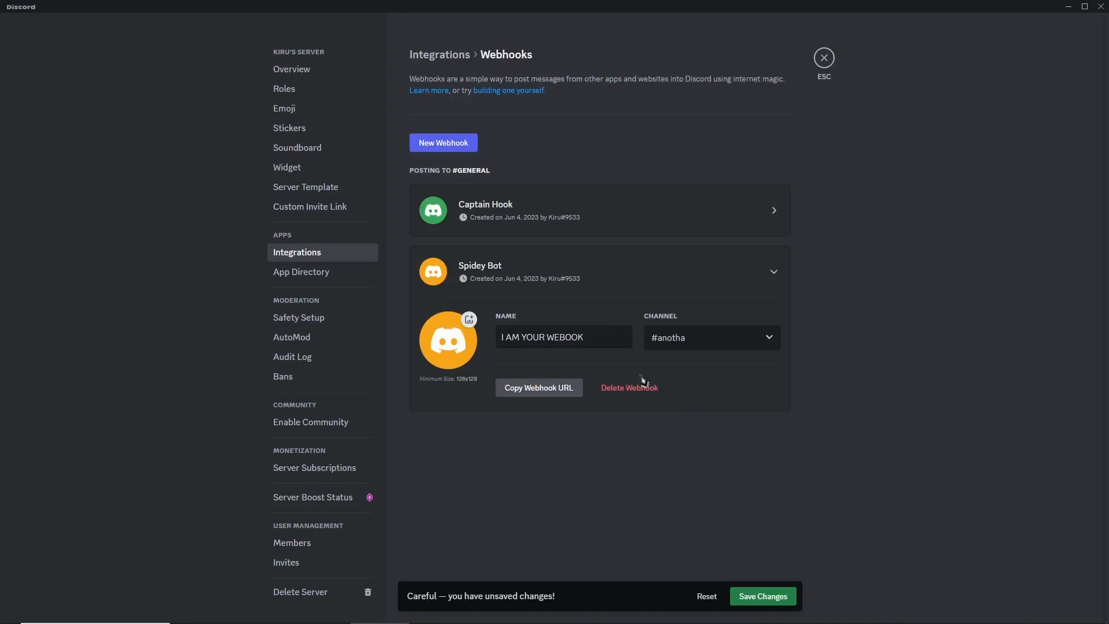
Step: Copy the renamed webhook's URL and save the webhook changes
click(527, 396)
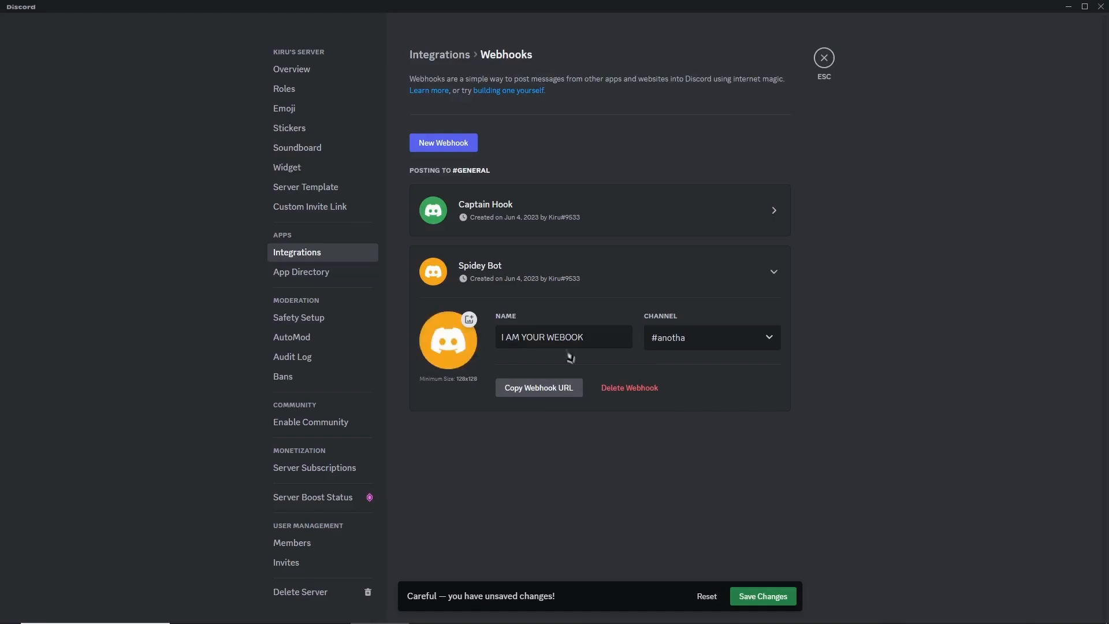
click(765, 596)
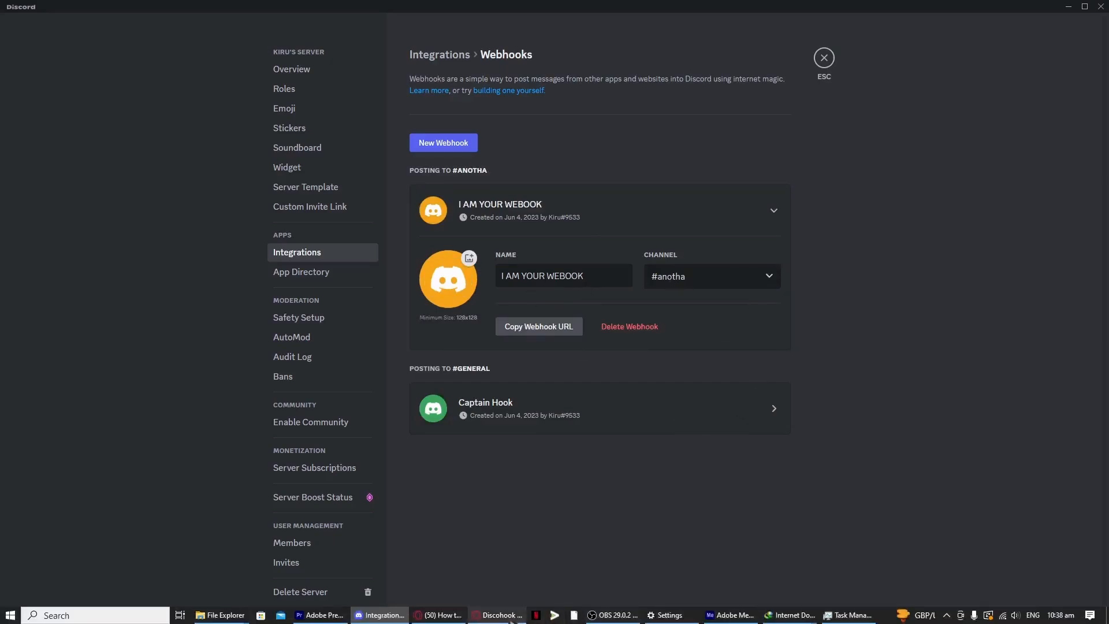
Step: Switch to Discohook in the browser, paste the copied webhook URL and send the default welcome message
click(508, 615)
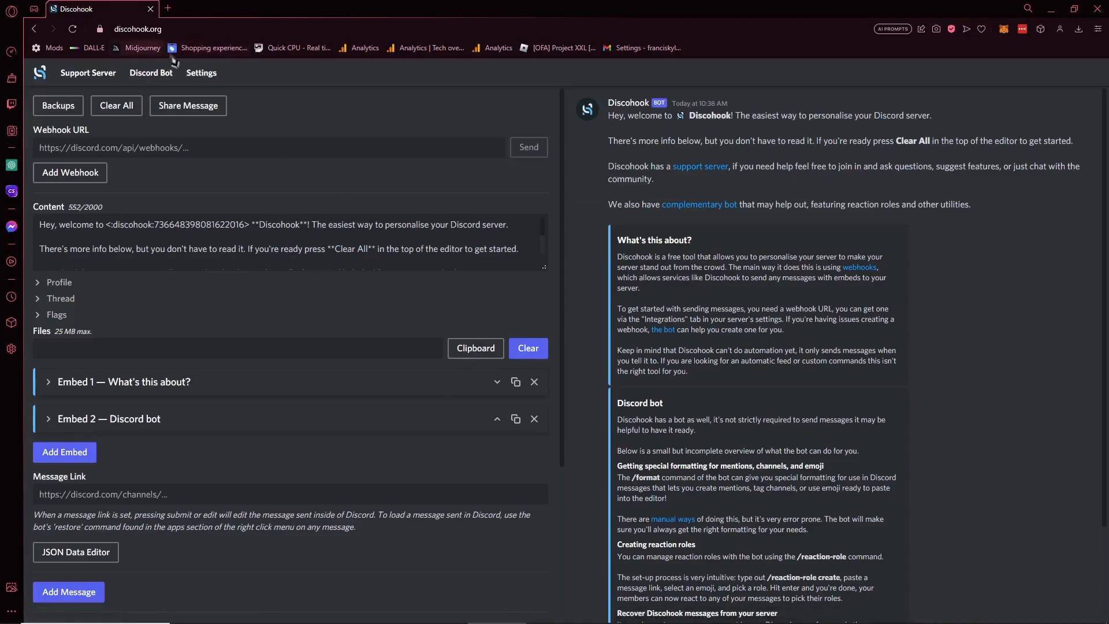
click(118, 153)
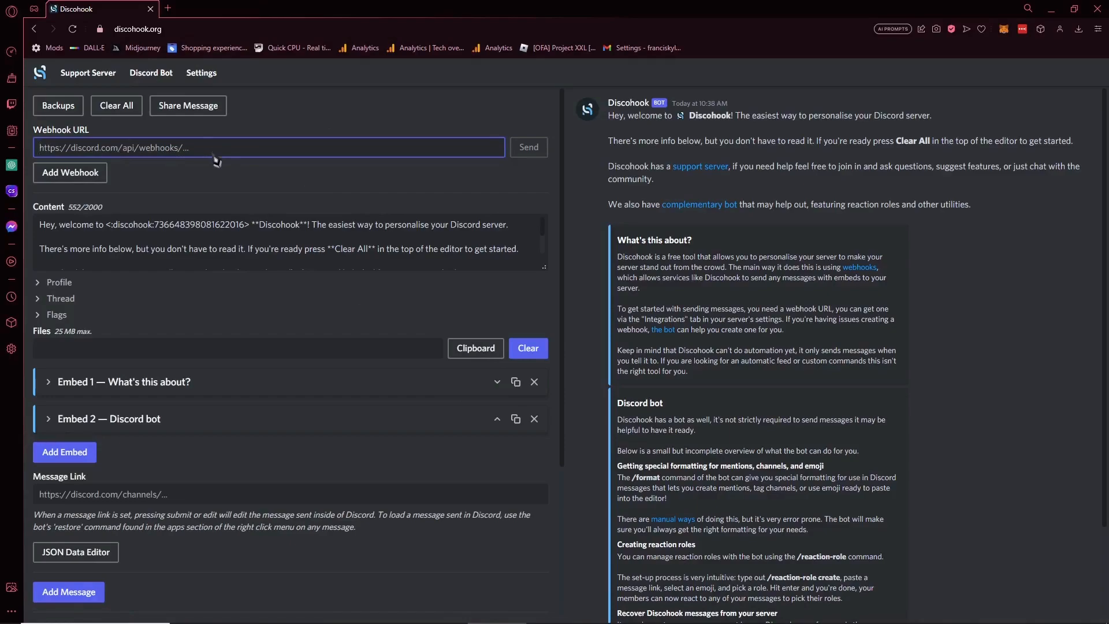
key(ctrl+v)
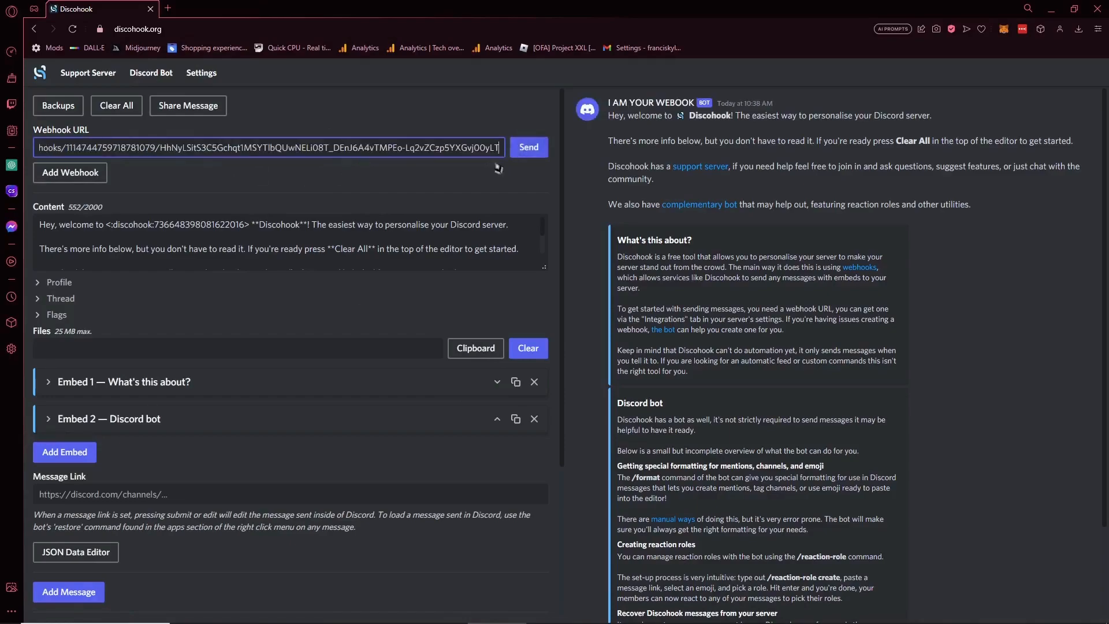
click(523, 155)
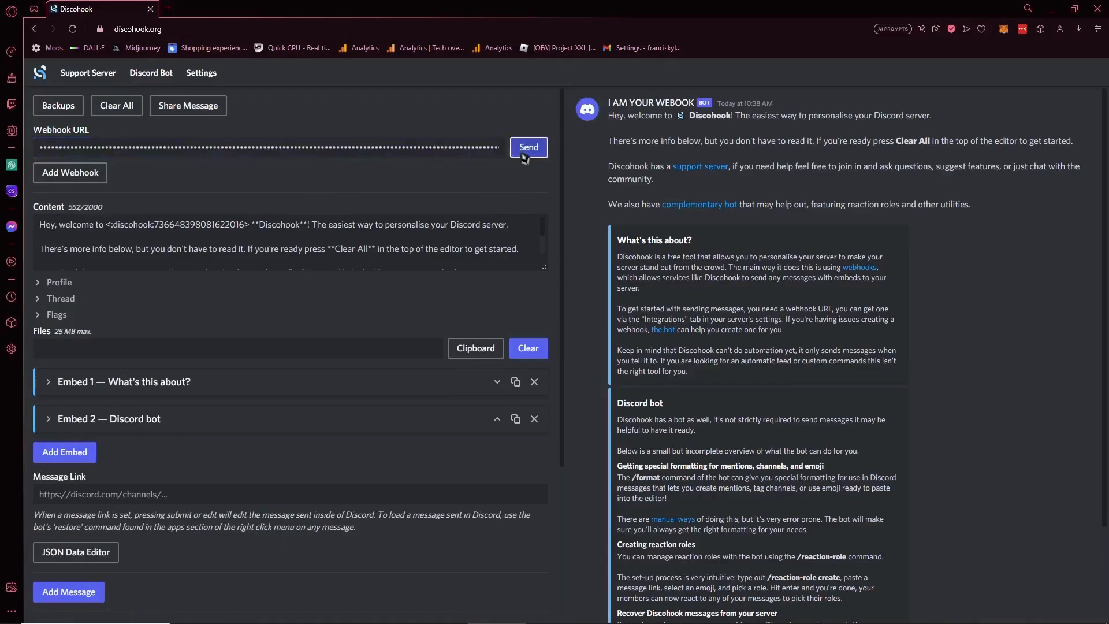
drag(309, 148, 335, 148)
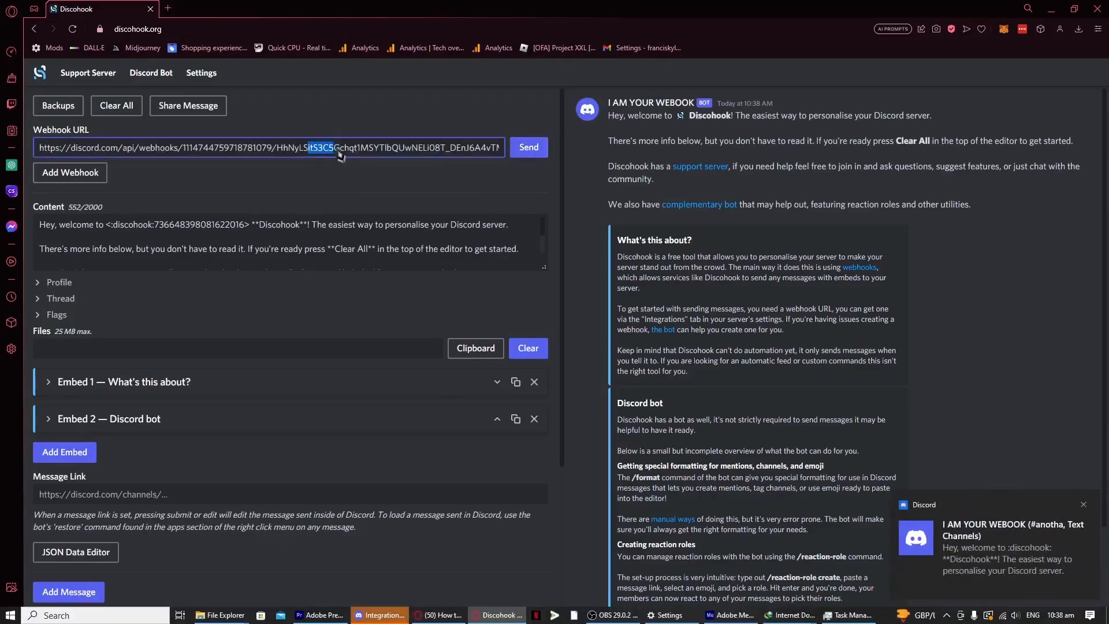
Step: Switch to Discord, leave the server settings and review the webhook's welcome message in #anotha
click(379, 615)
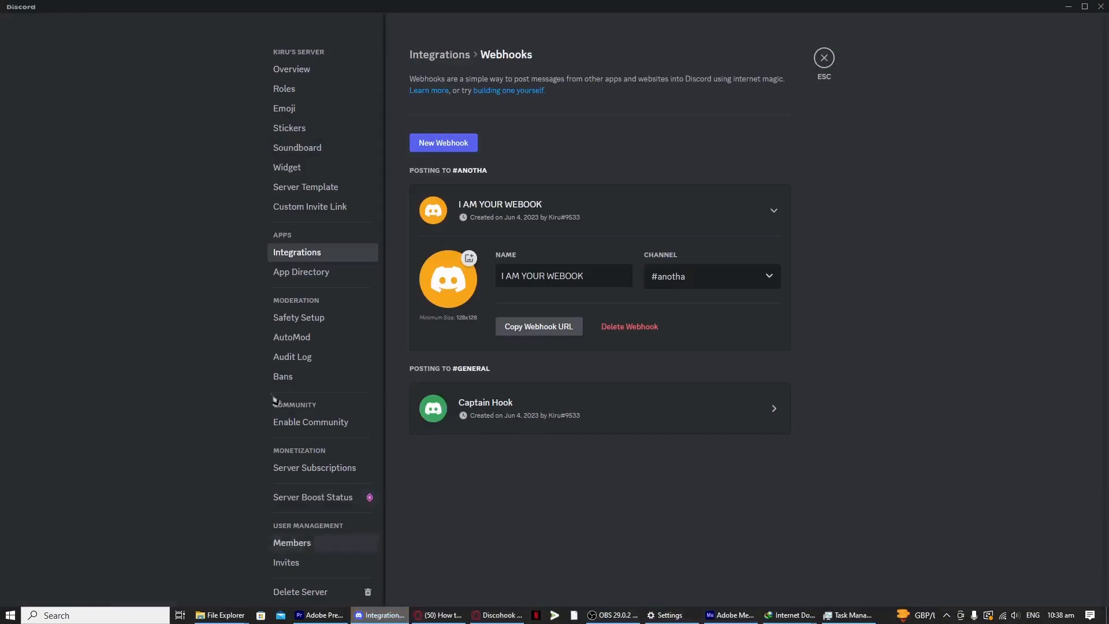
click(824, 58)
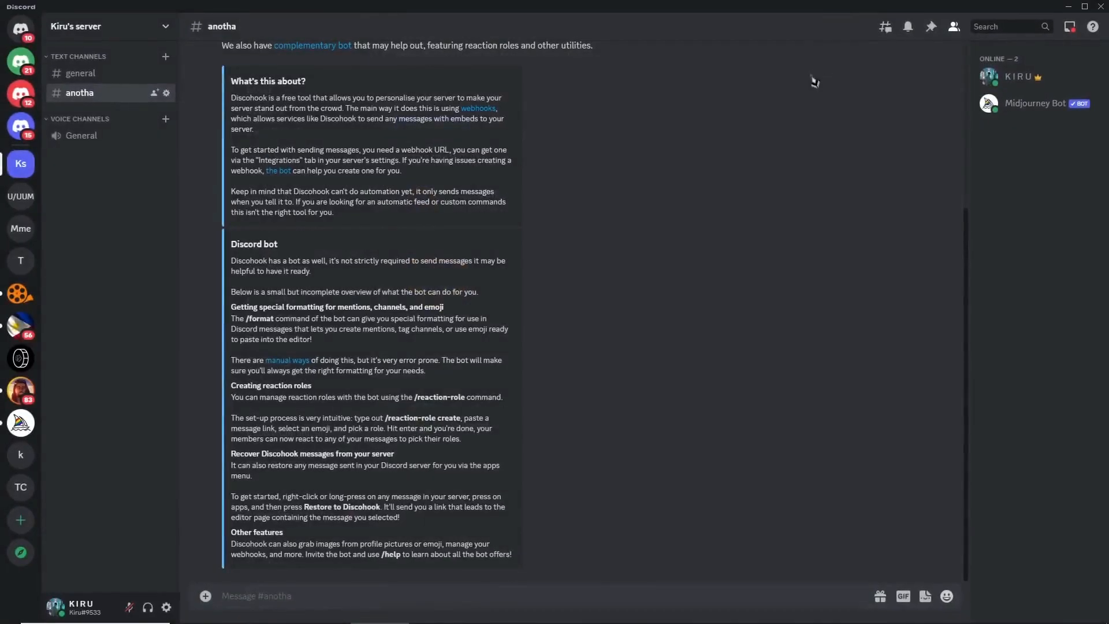
scroll(254, 222, up, 5)
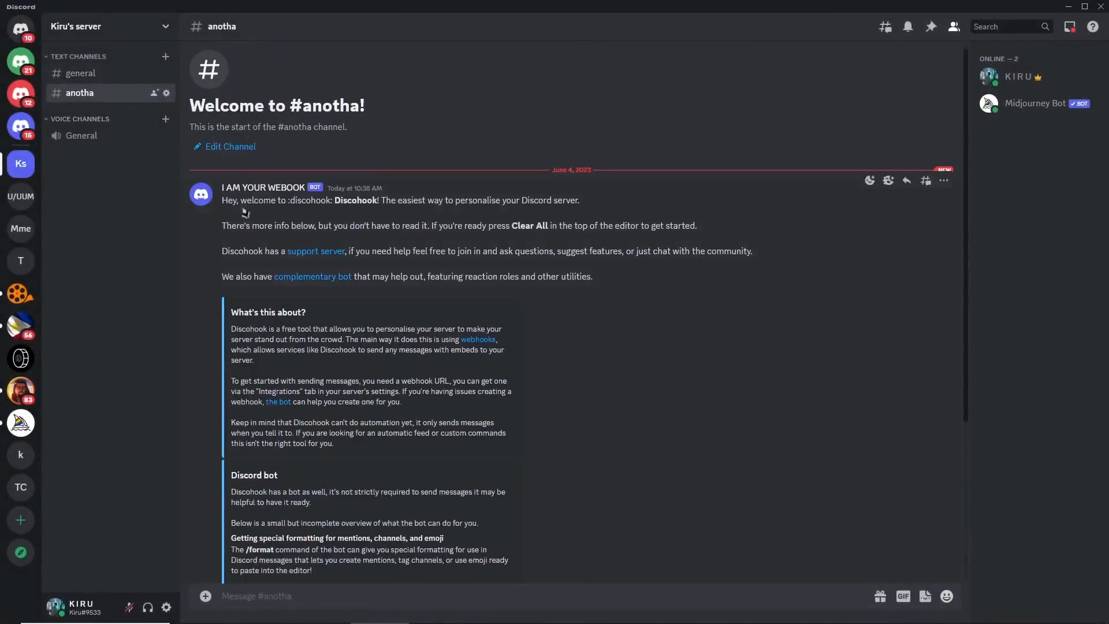
scroll(382, 252, down, 5)
scroll(380, 262, up, 5)
scroll(381, 263, down, 5)
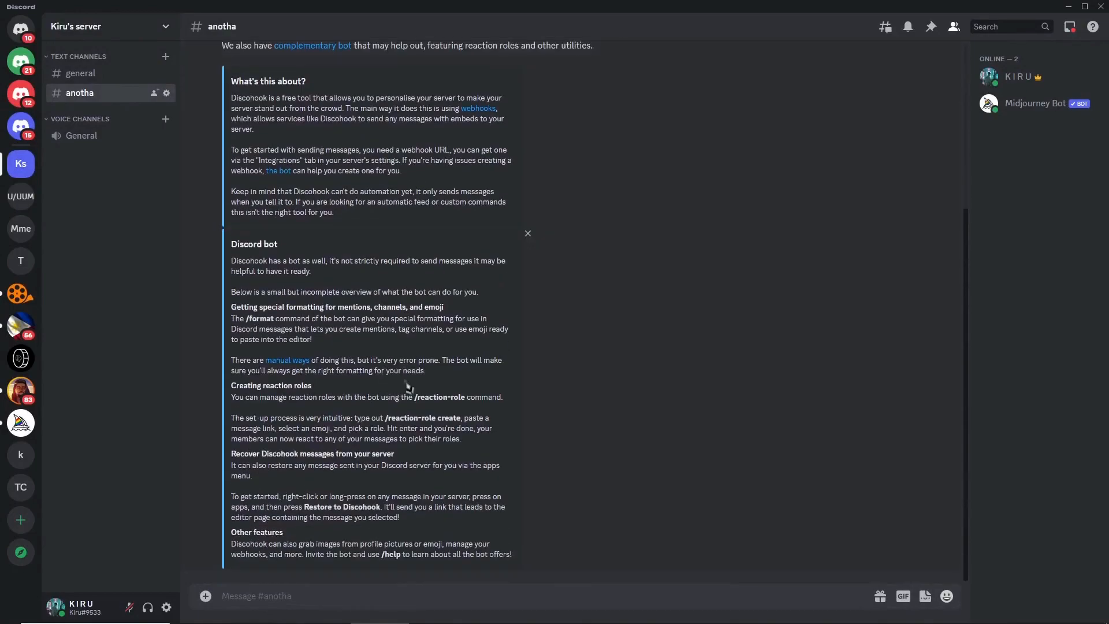
Step: Back in Discohook, replace the message content with HI I AM YOUR WEBHOOK BOT and send it through the webhook
click(491, 615)
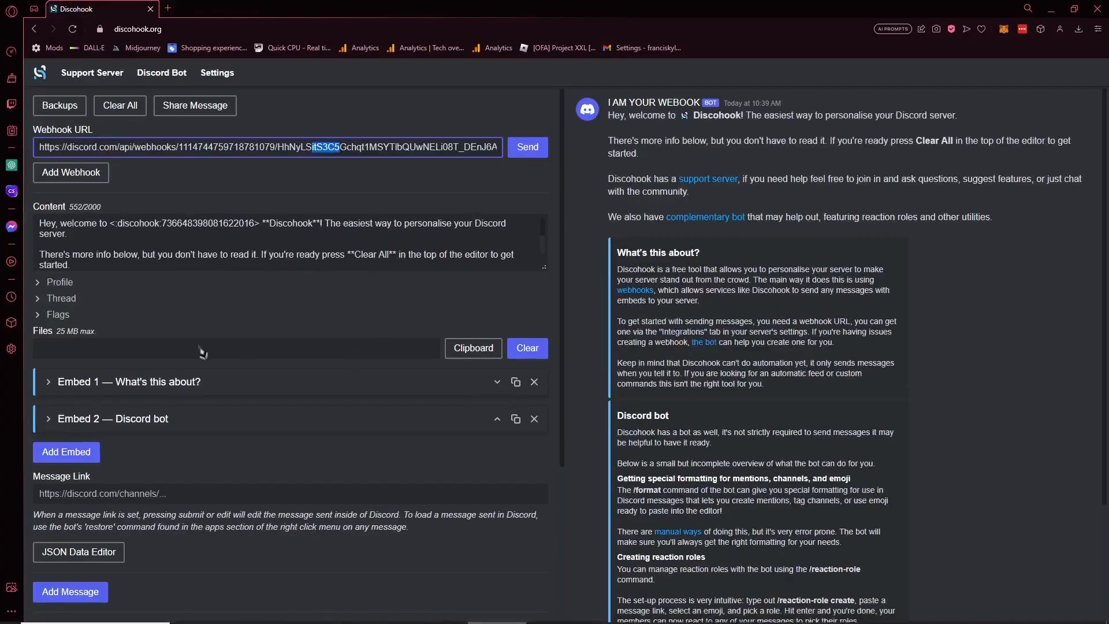
click(66, 229)
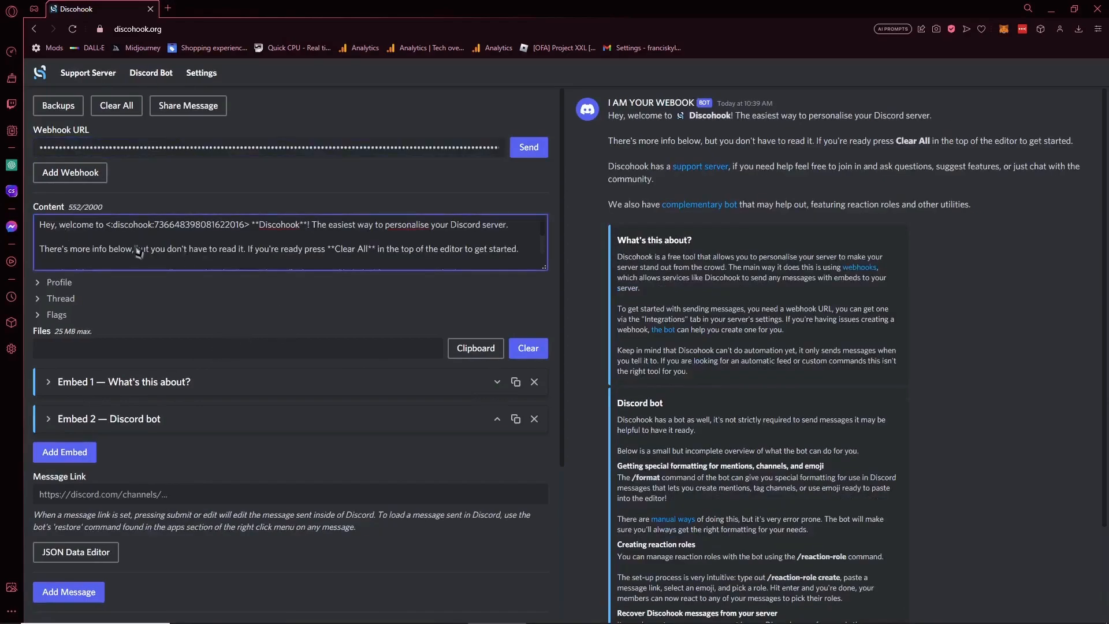
key(ctrl+a)
key(BackSpace)
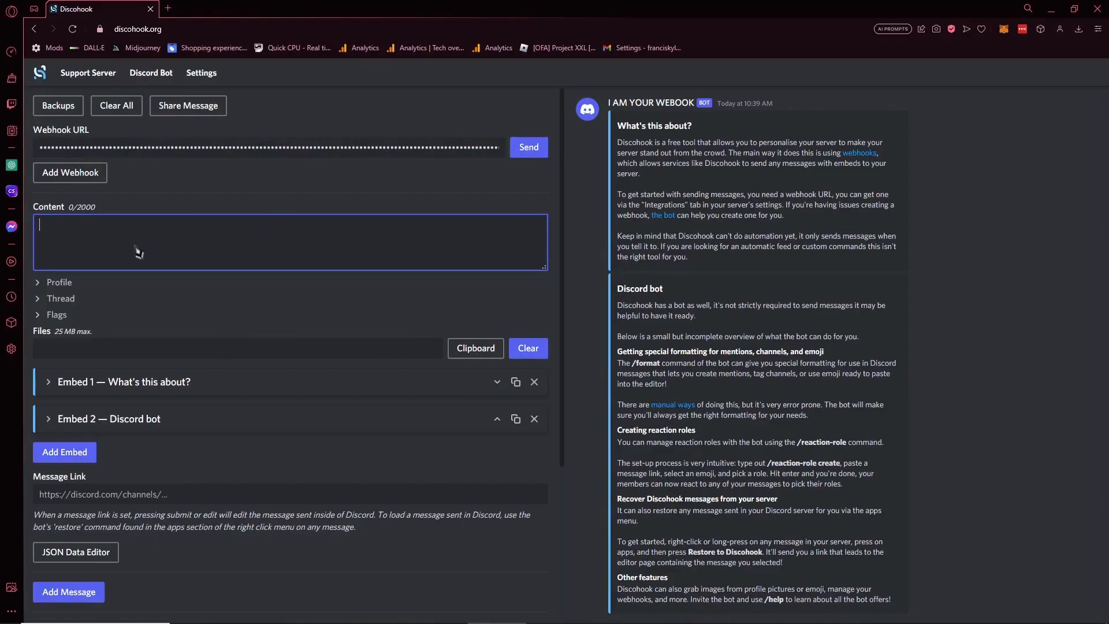
text(hi I AM)
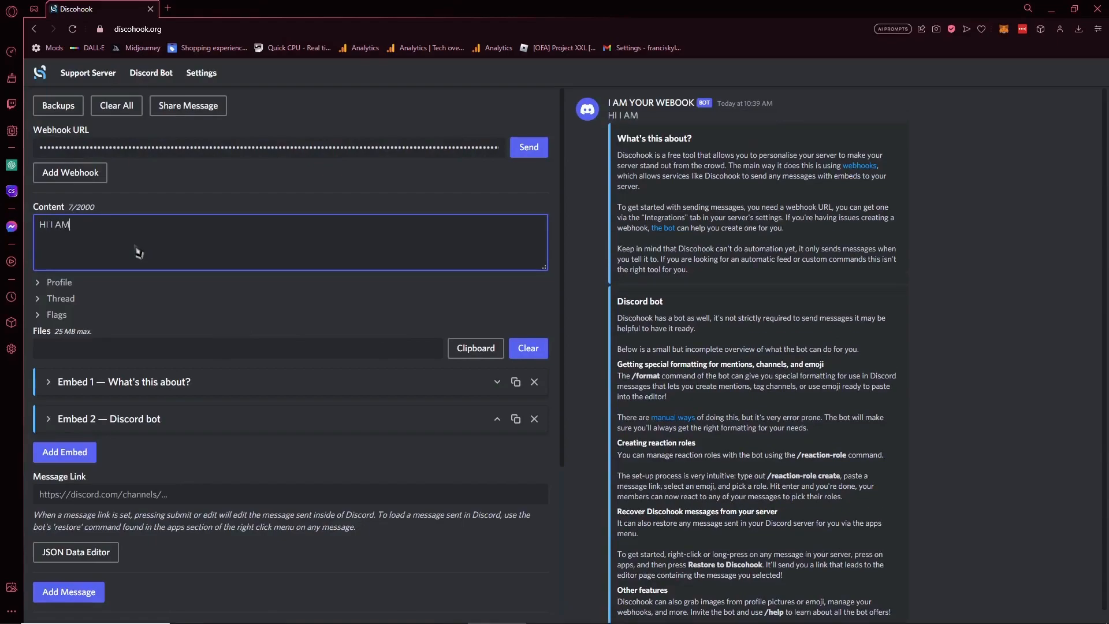
text( YOUR WEBOOOK BOT)
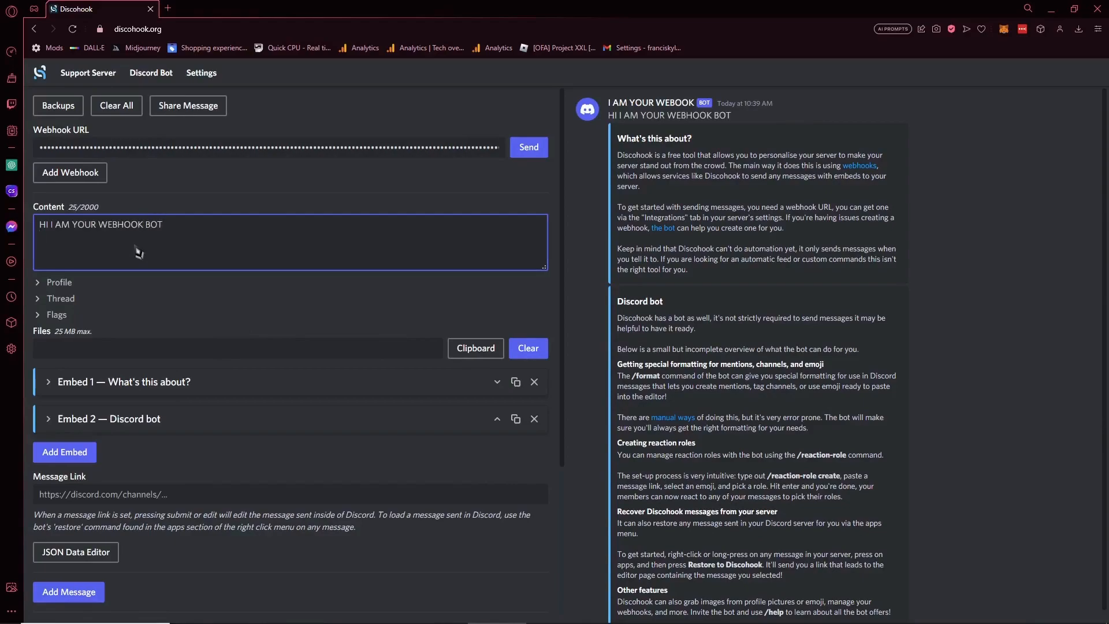
click(536, 157)
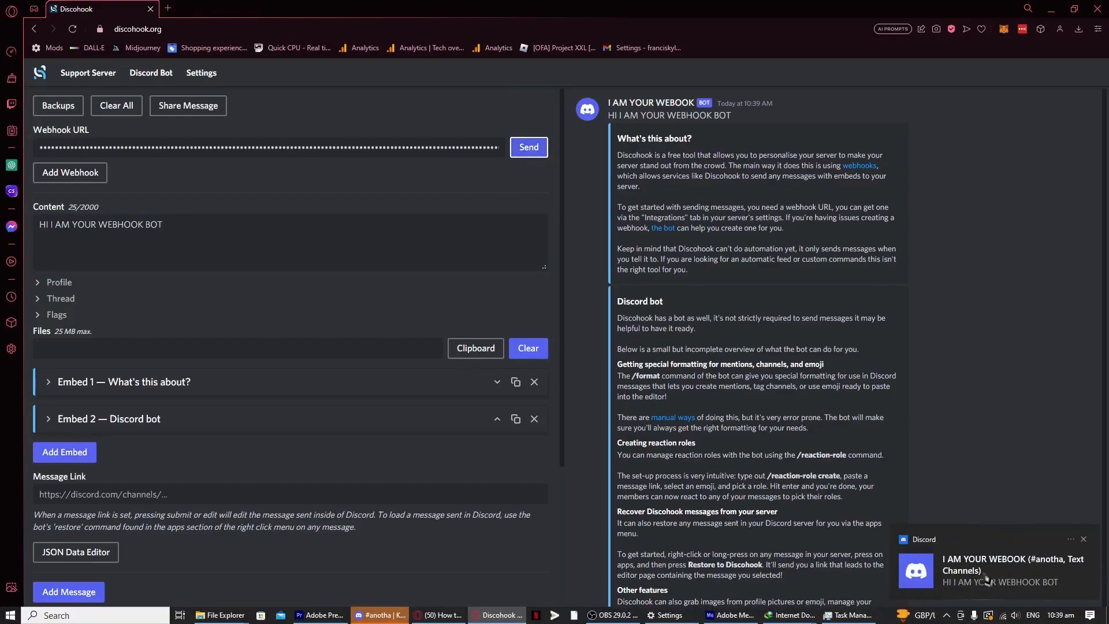
Step: Return to Discord and look through the newly sent webhook message and its embeds in #anotha
click(380, 616)
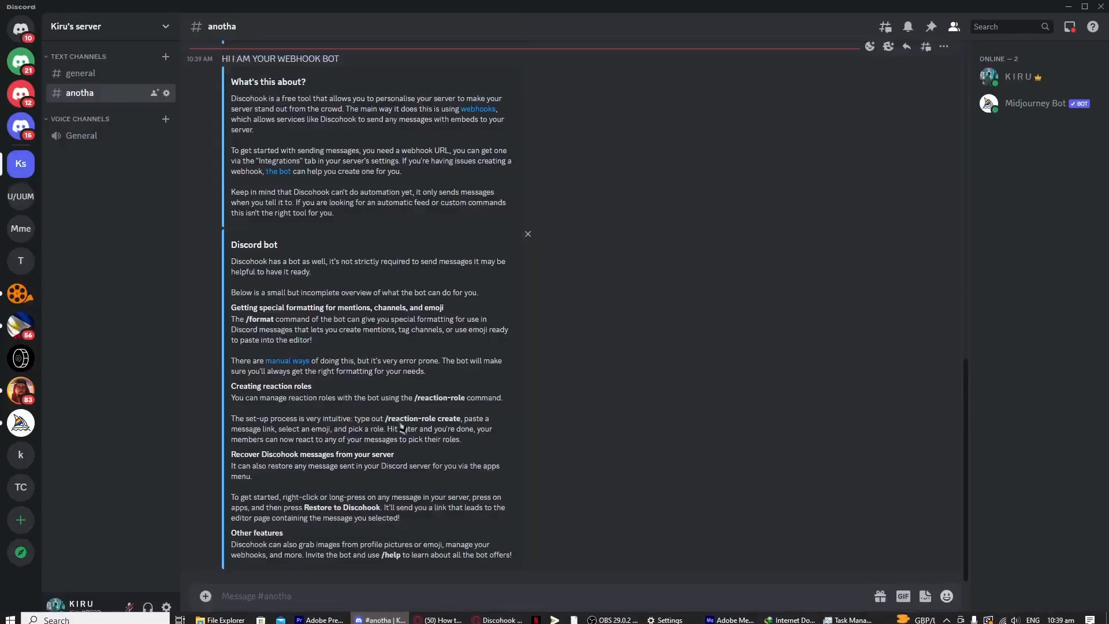
scroll(379, 349, up, 4)
scroll(300, 459, up, 4)
scroll(265, 504, down, 2)
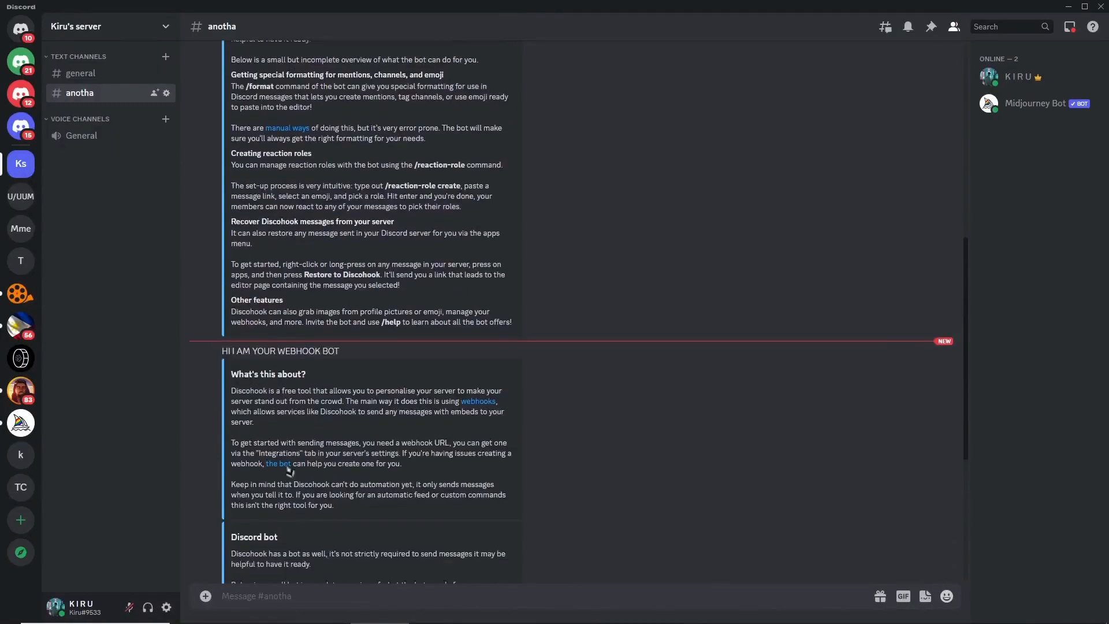
scroll(300, 439, down, 5)
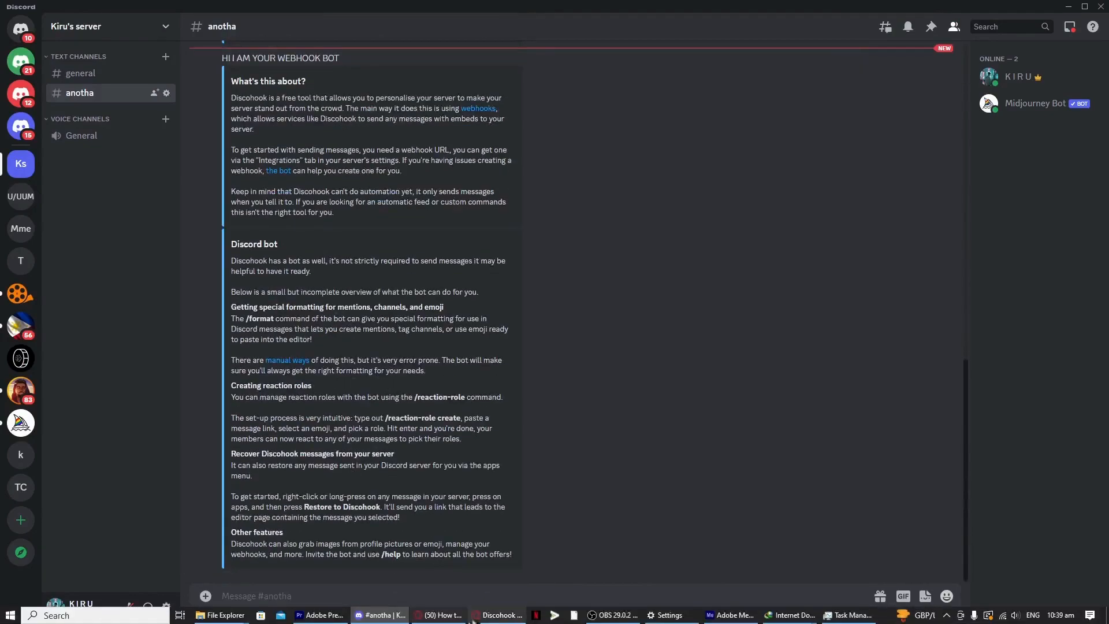
Step: Go back to Discohook and remove both default embeds, What's this about? and Discord bot, from the message
click(495, 616)
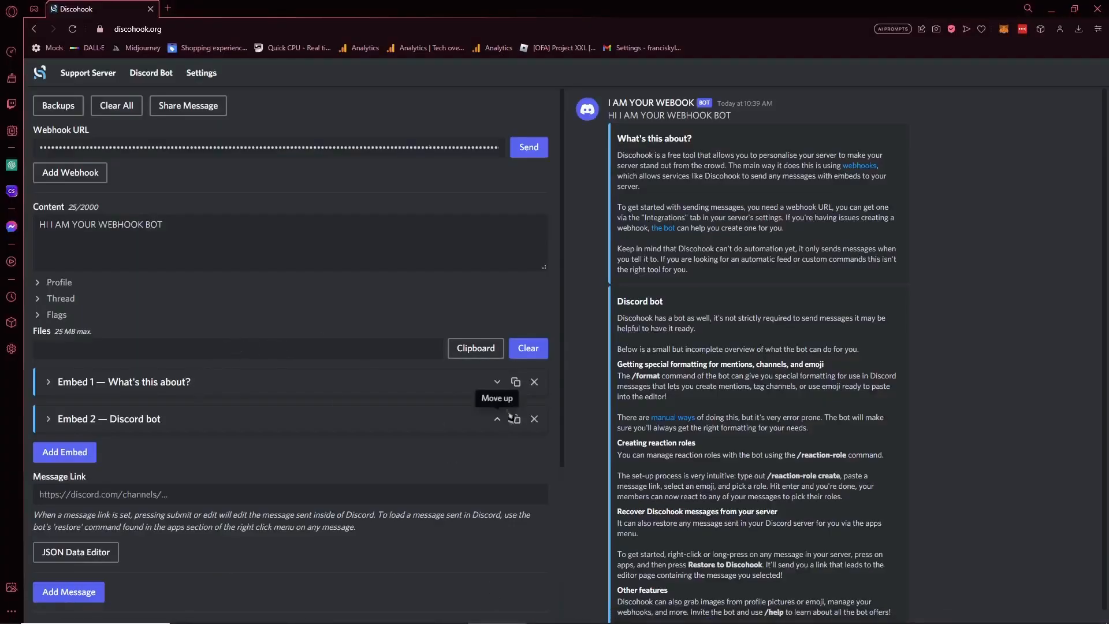
click(535, 382)
click(535, 383)
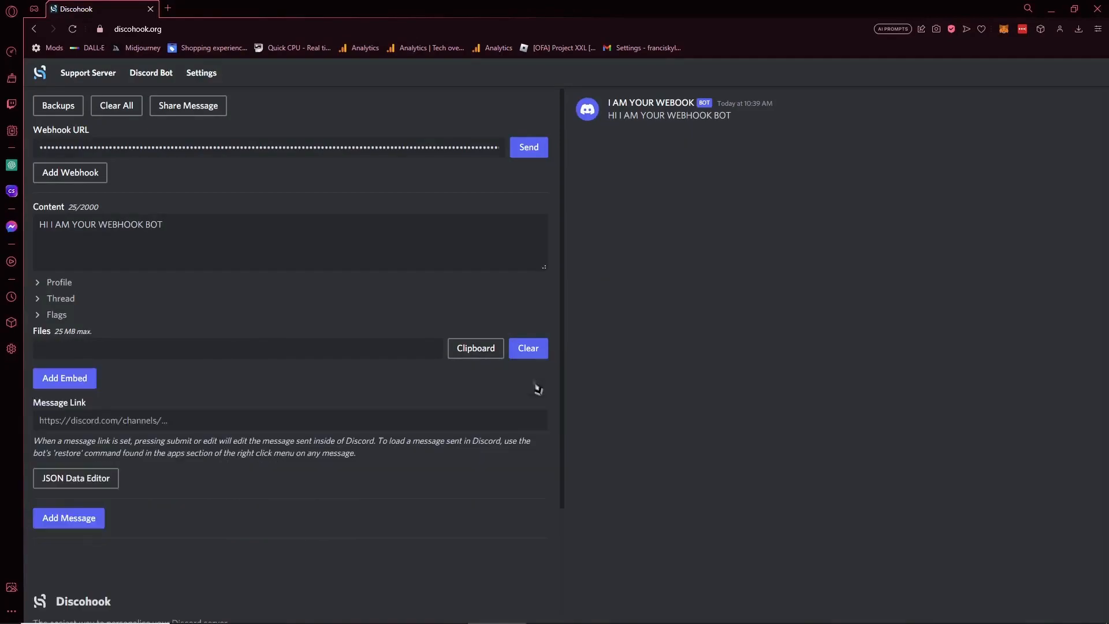
Step: Add a blank embed to the message and briefly inspect its Author section, leaving it empty and collapsed
click(92, 383)
click(110, 395)
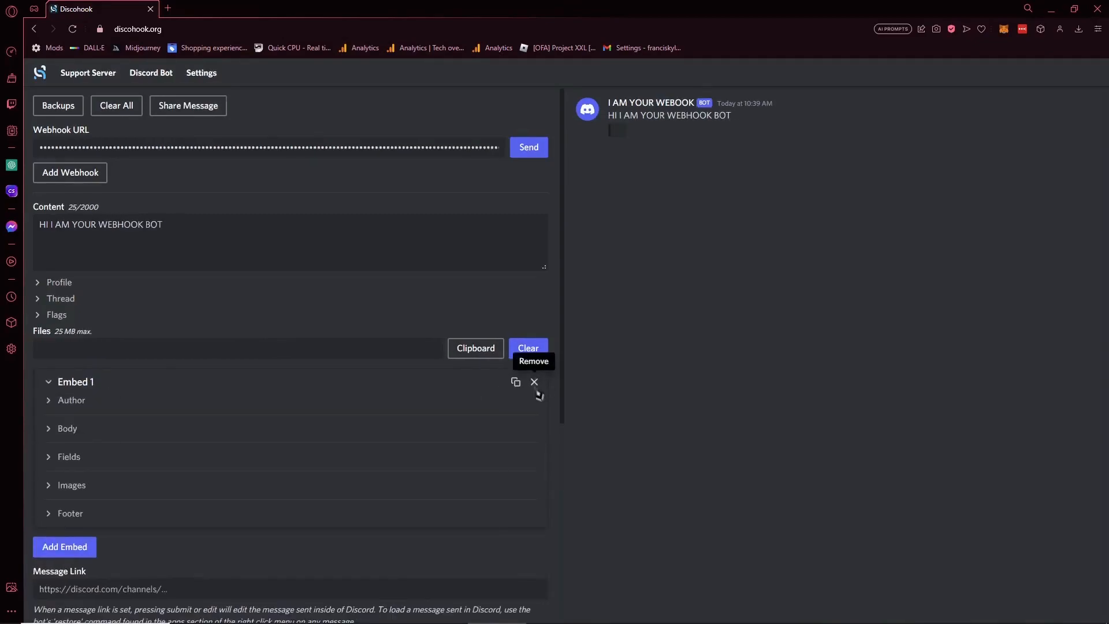
click(71, 408)
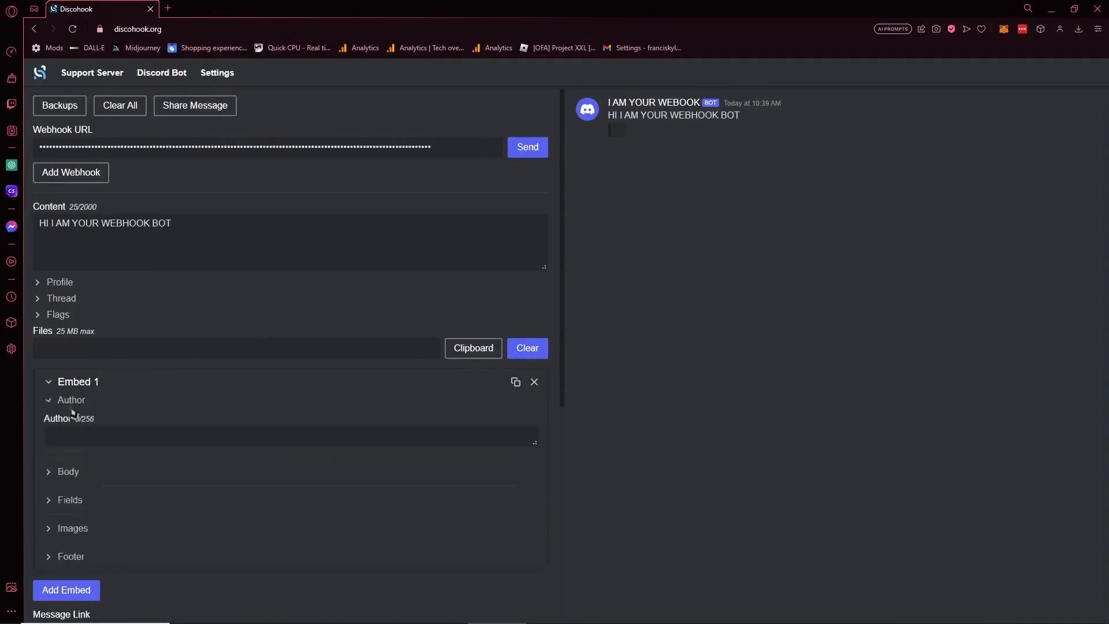
click(71, 400)
scroll(118, 513, down, 1)
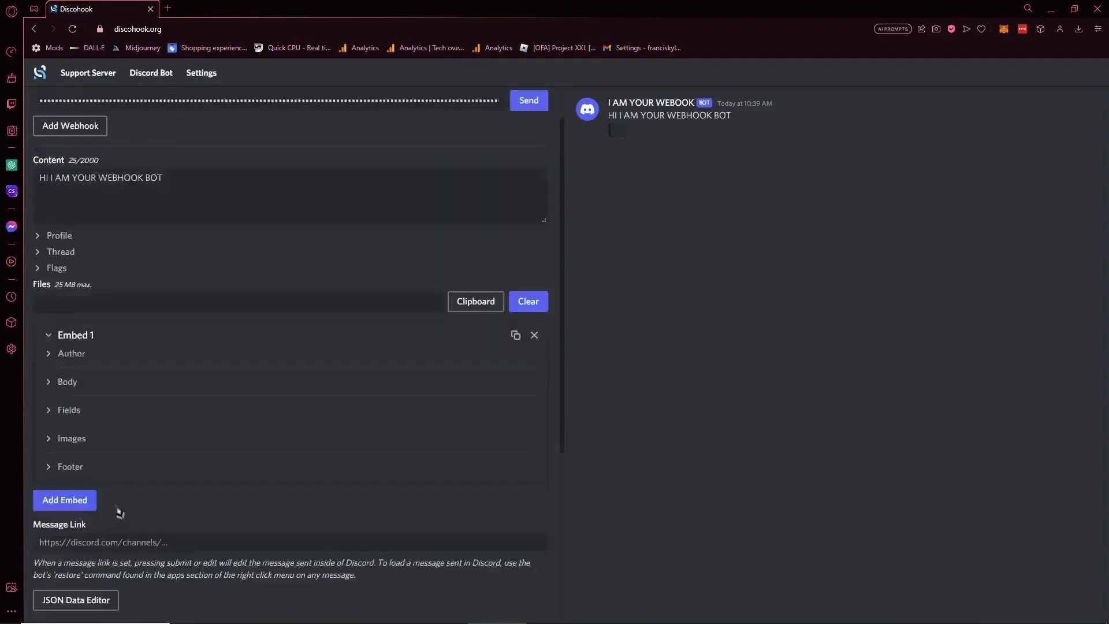
Step: Remove the blank embed, Embed 1, from the message, leaving the message link empty
scroll(119, 513, down, 1)
click(108, 475)
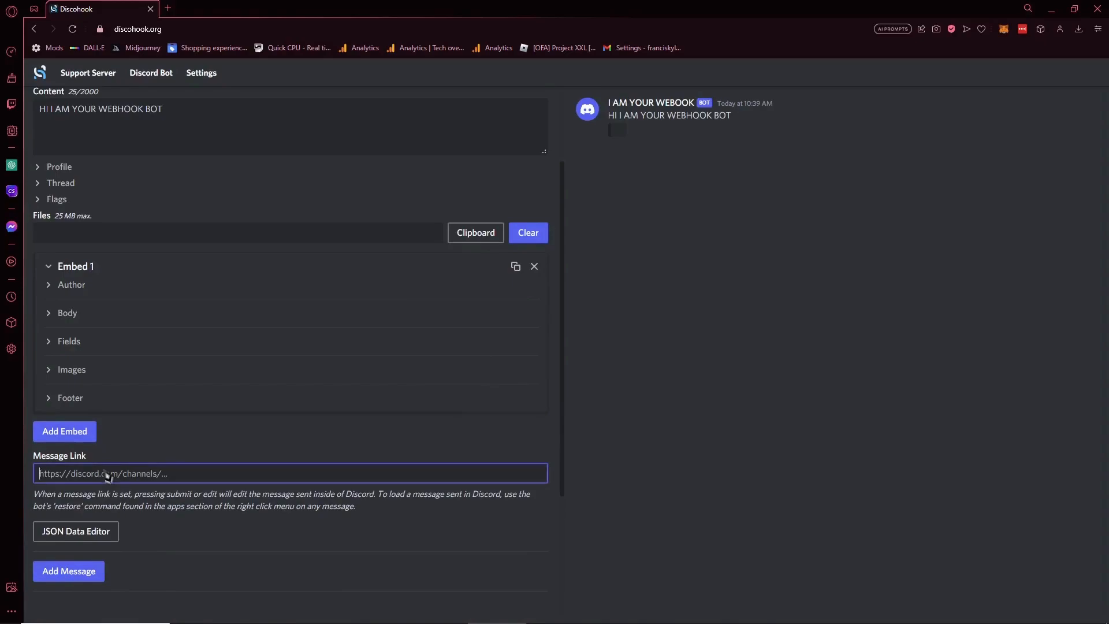
click(534, 267)
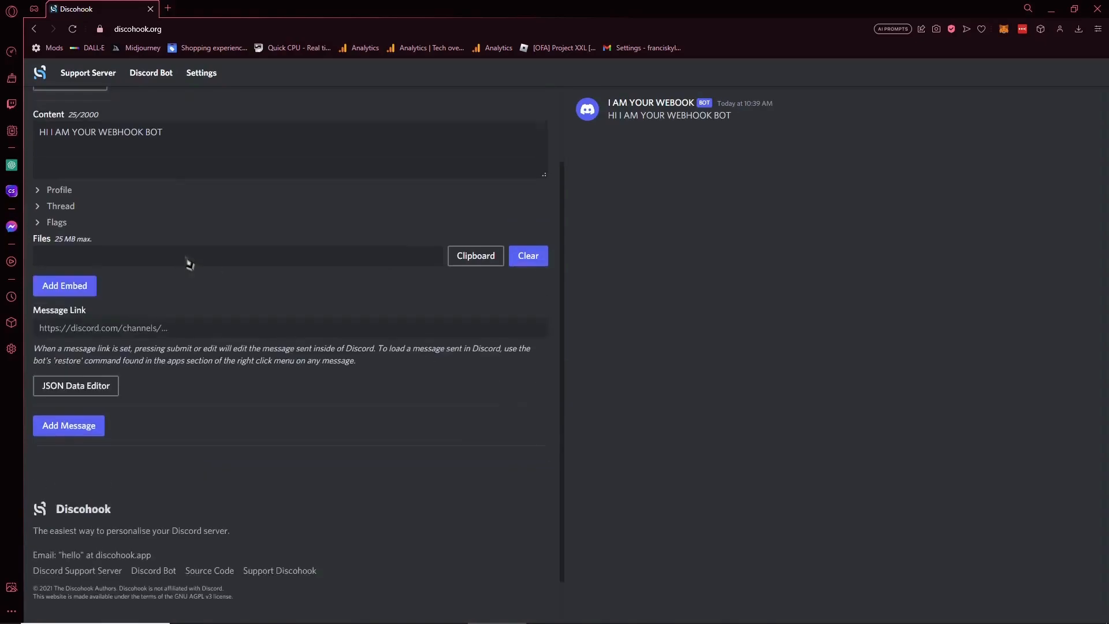
Step: Replace the message content with "THIS IS THE END OF THE TUTORIAL. THIS IS HOW YOU CREATE A WEBHOOK AND HOW YOU USE IT." and send it
scroll(186, 257, up, 2)
click(194, 264)
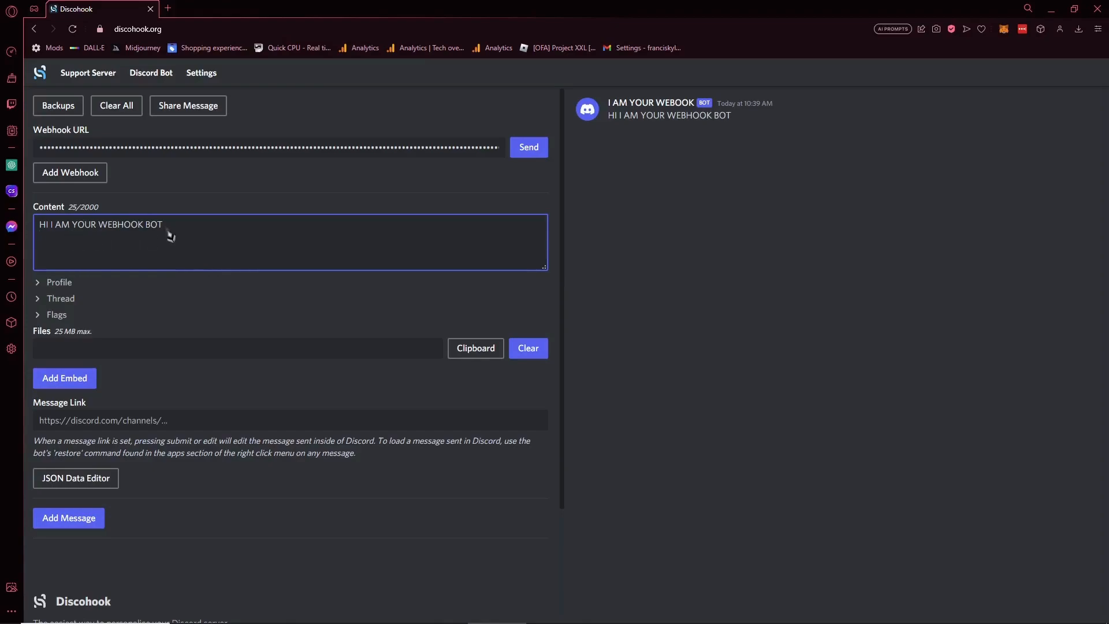
drag(167, 229, 17, 225)
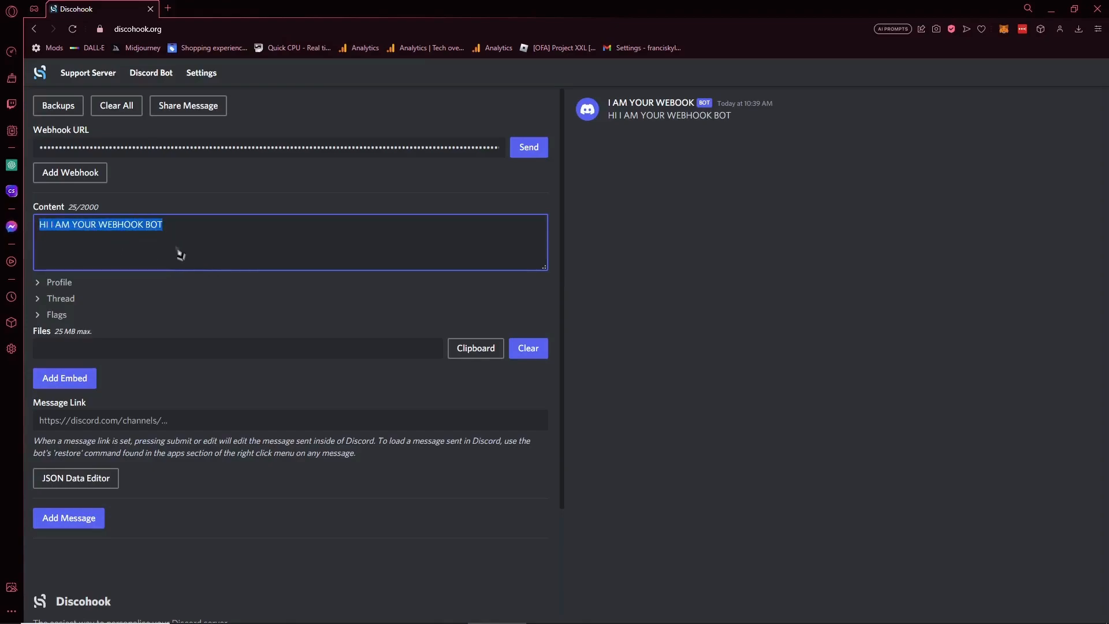
text(THIS IS THE END OF)
text( THE TUTORIAL)
text(. THIS IS HOW )
text(TY)
key(BackSpace)
key(BackSpace)
text(YOU )
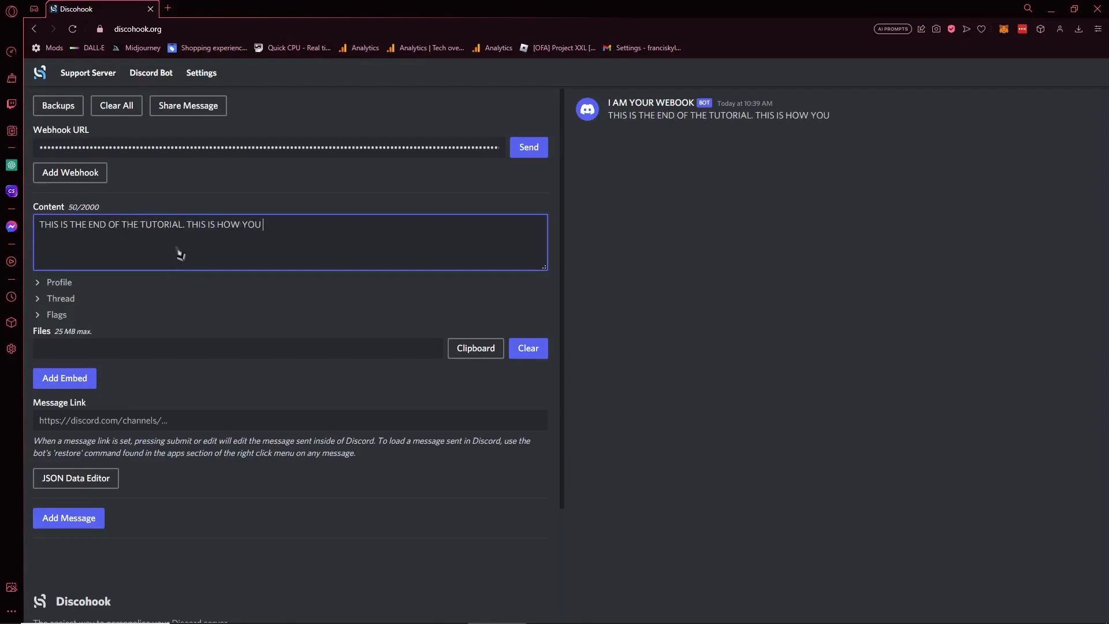
text(CREATE A WEB)
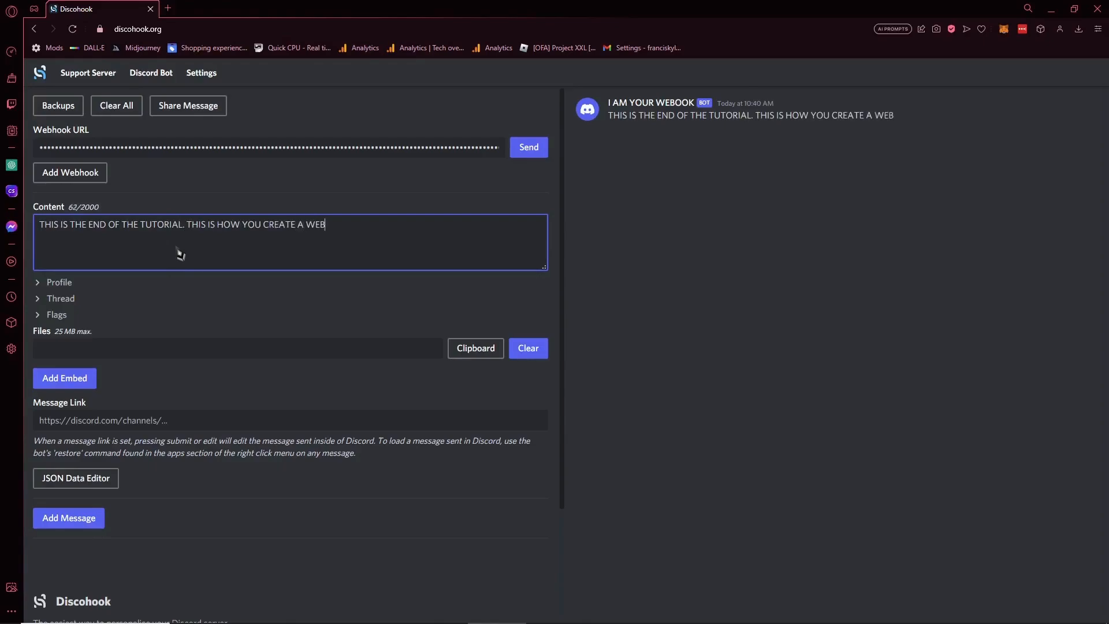
text(HOOK AND HOW Y)
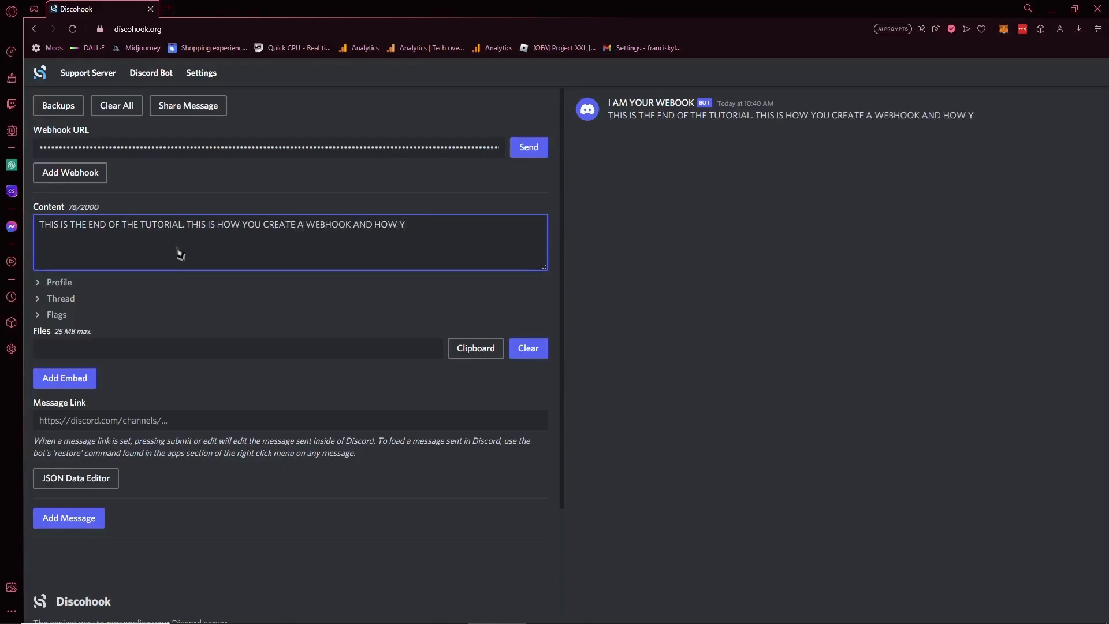
text(OU USE IT.)
click(581, 215)
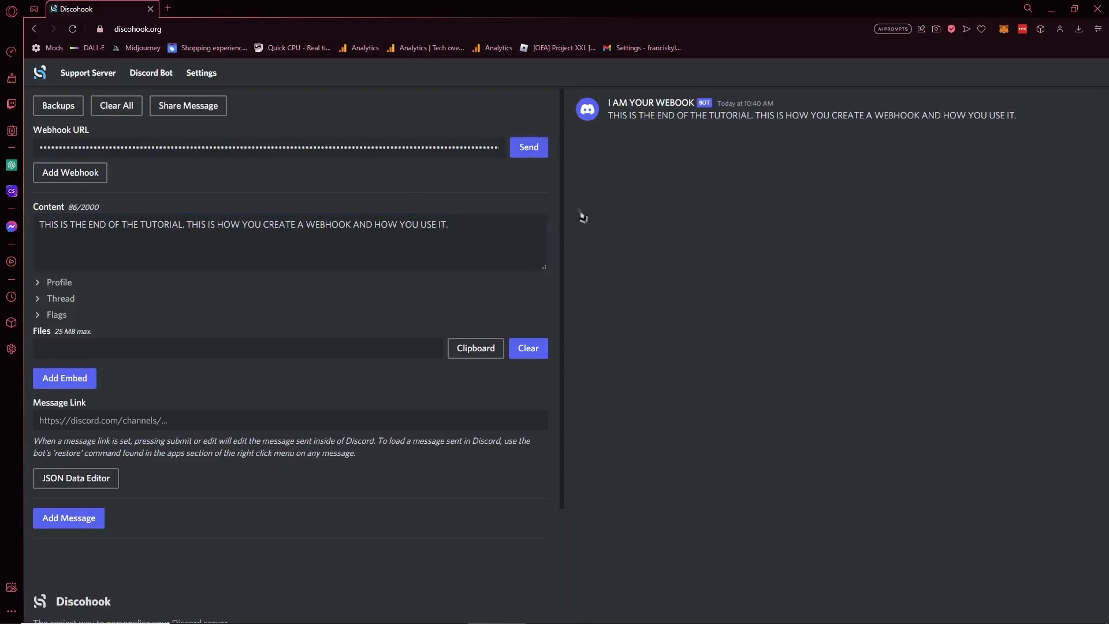
click(538, 148)
Step: Switch to Discord and check the latest webhook message at the end of the #anotha channel
click(384, 617)
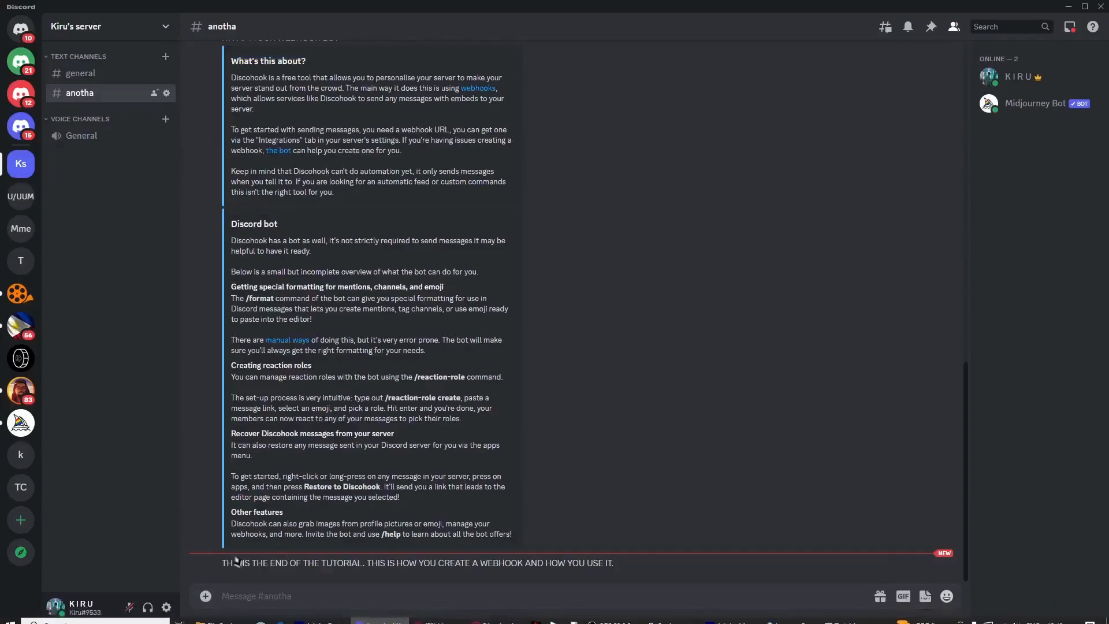
drag(229, 571, 388, 571)
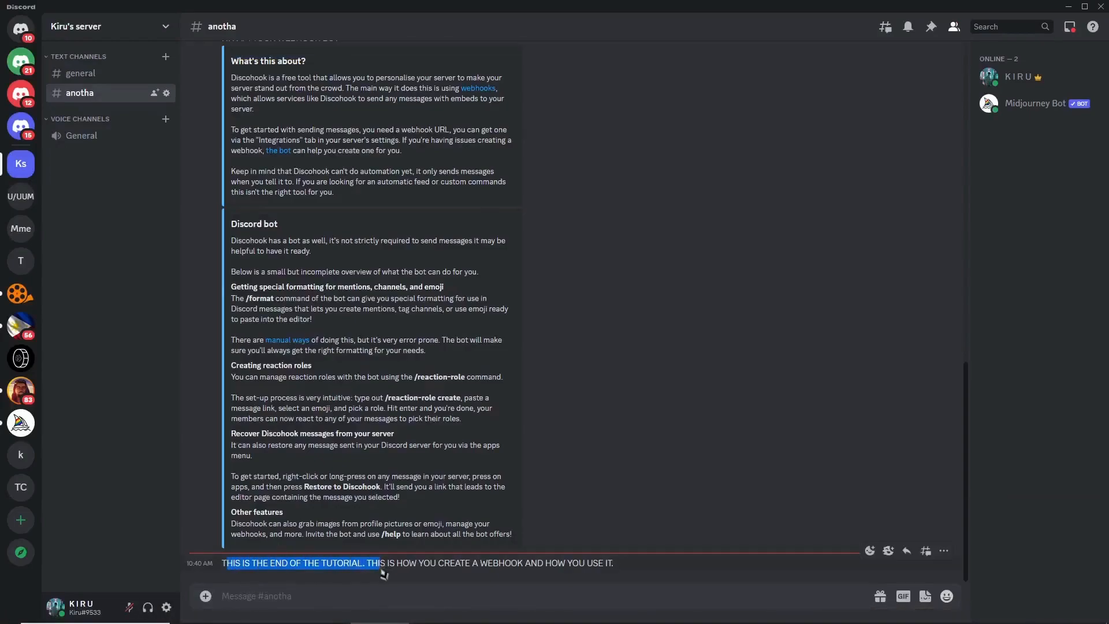
click(284, 572)
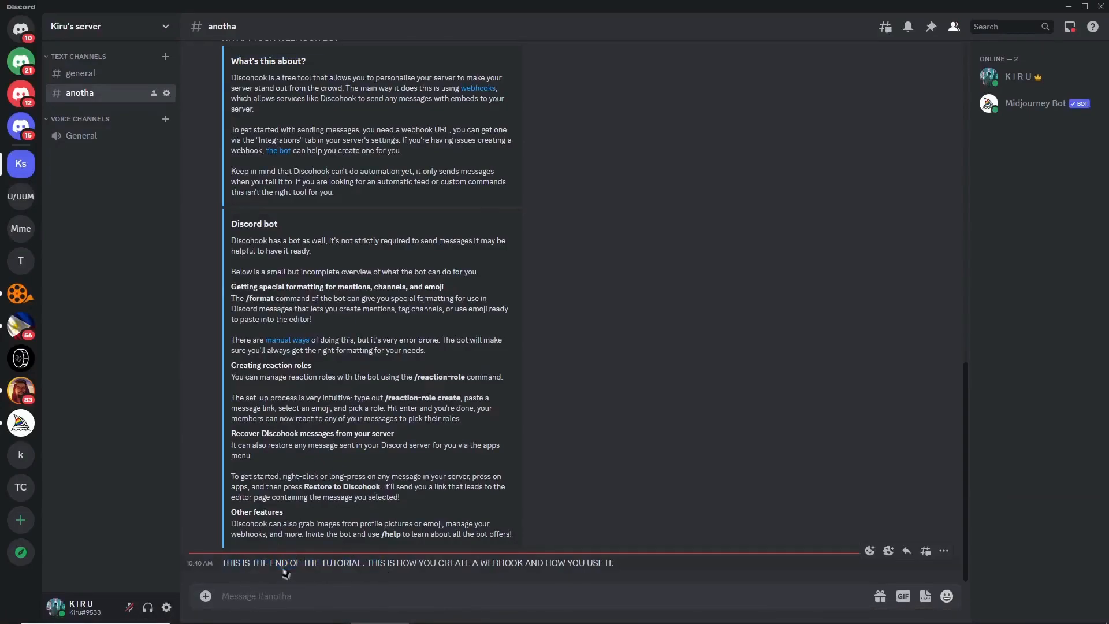